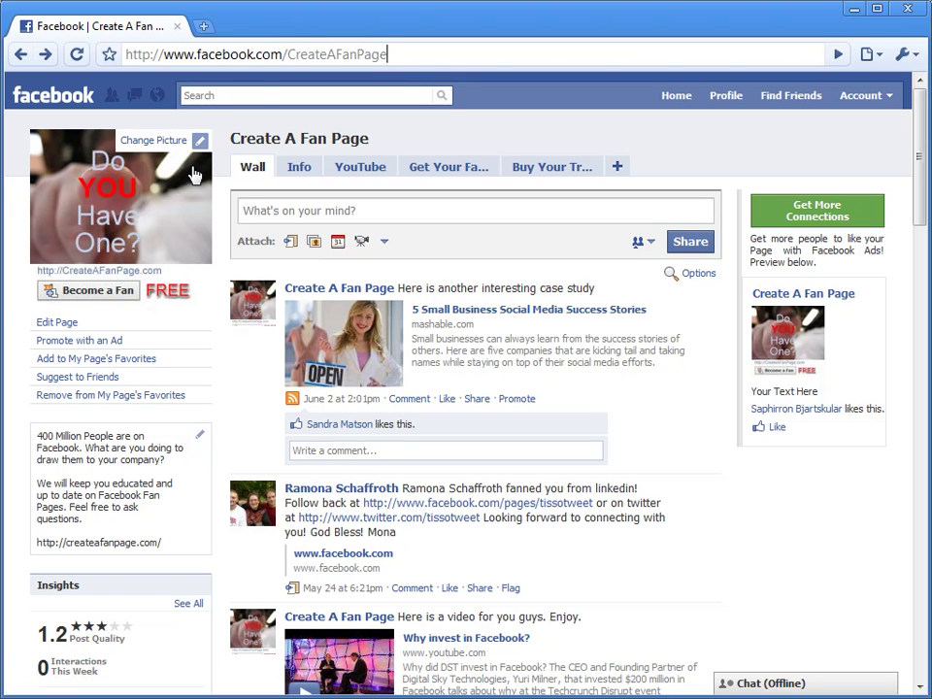
Step: Go to facebook.com/pages/create.php in the address bar to load the Create a Page form
left_click_drag(288, 54, 422, 55)
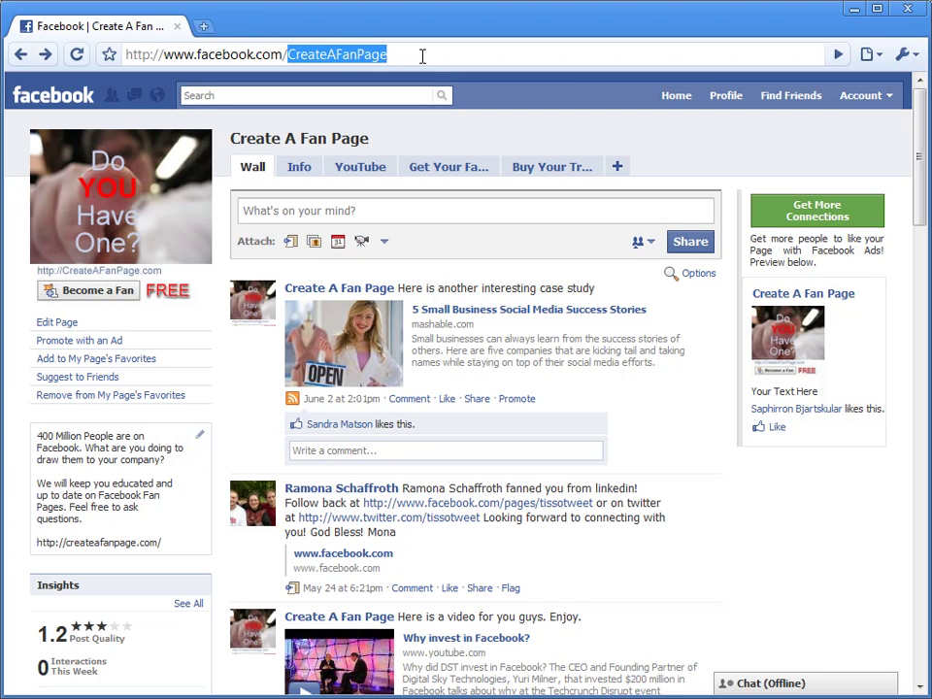
type("pages/")
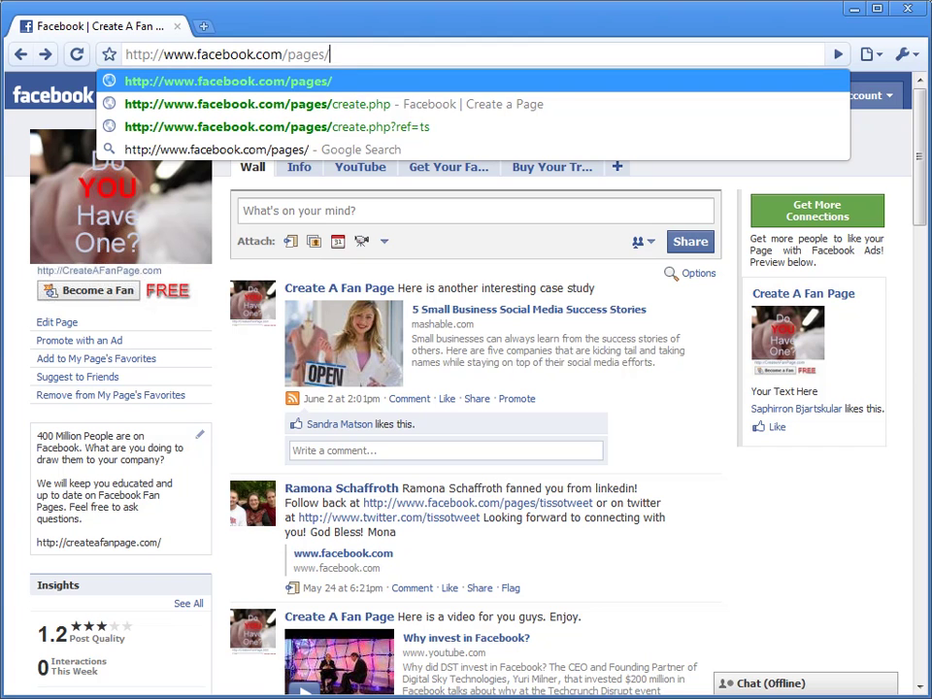
type("create")
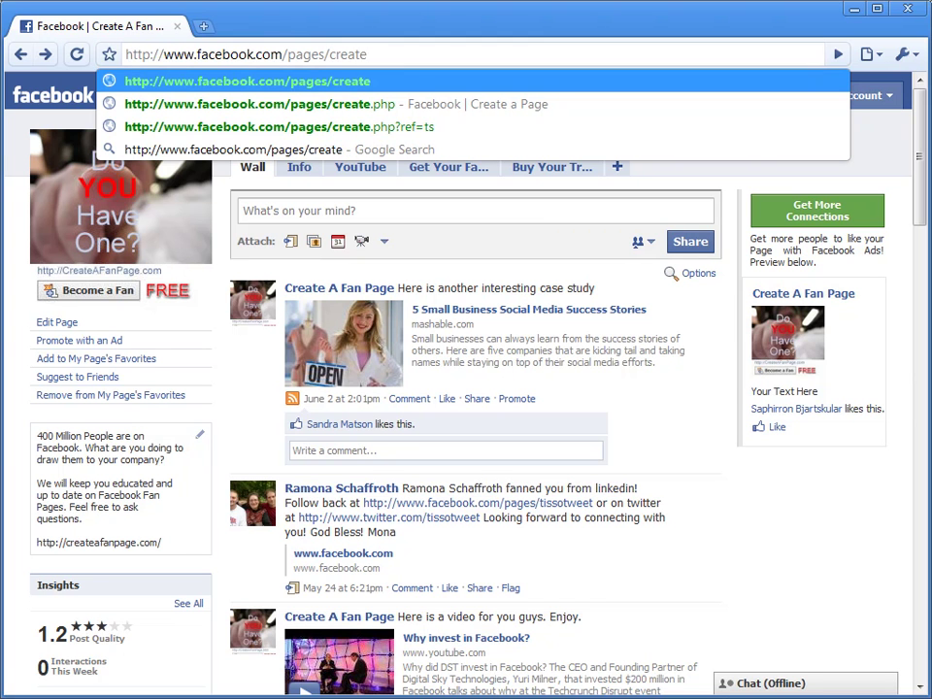
type(".php")
key("Return")
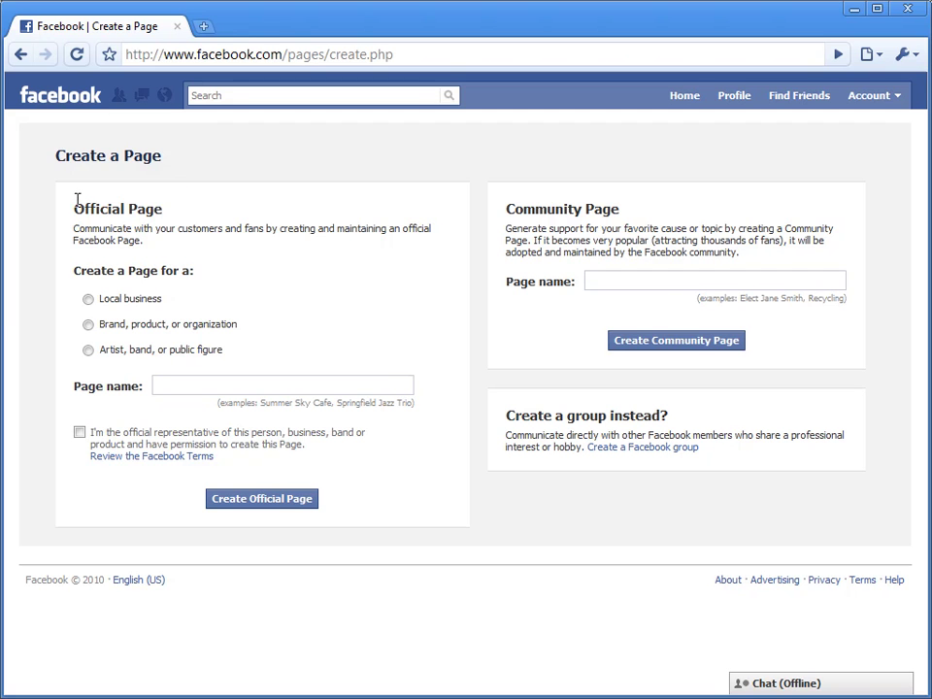
Step: Pick Local business as the Official Page type after trying the brand and artist types
left_click_drag(77, 200, 229, 326)
left_click(156, 229)
left_click(92, 301)
left_click(88, 348)
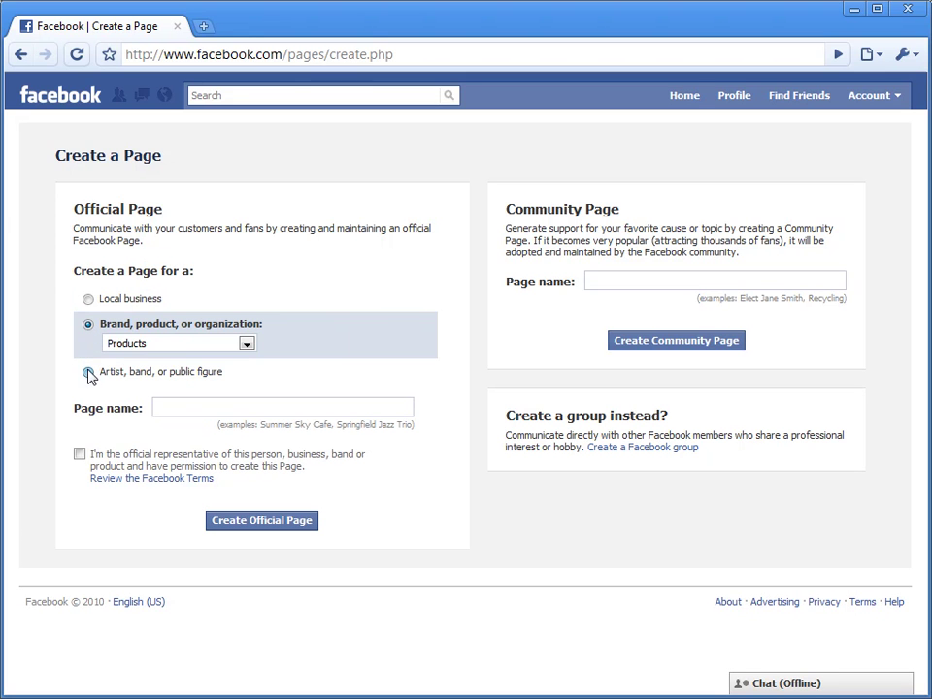
left_click(88, 373)
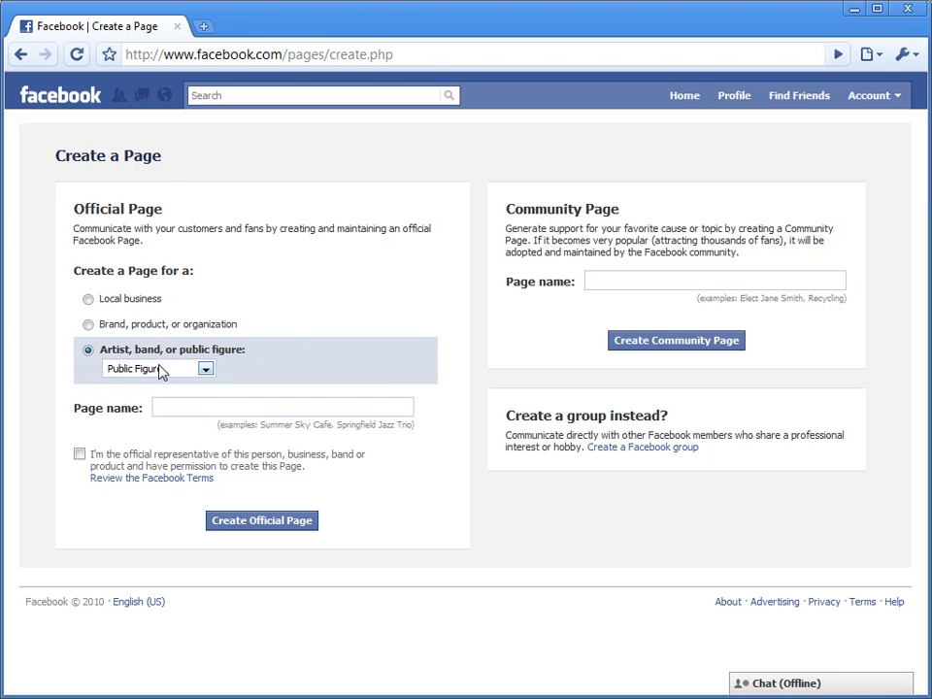
left_click(88, 301)
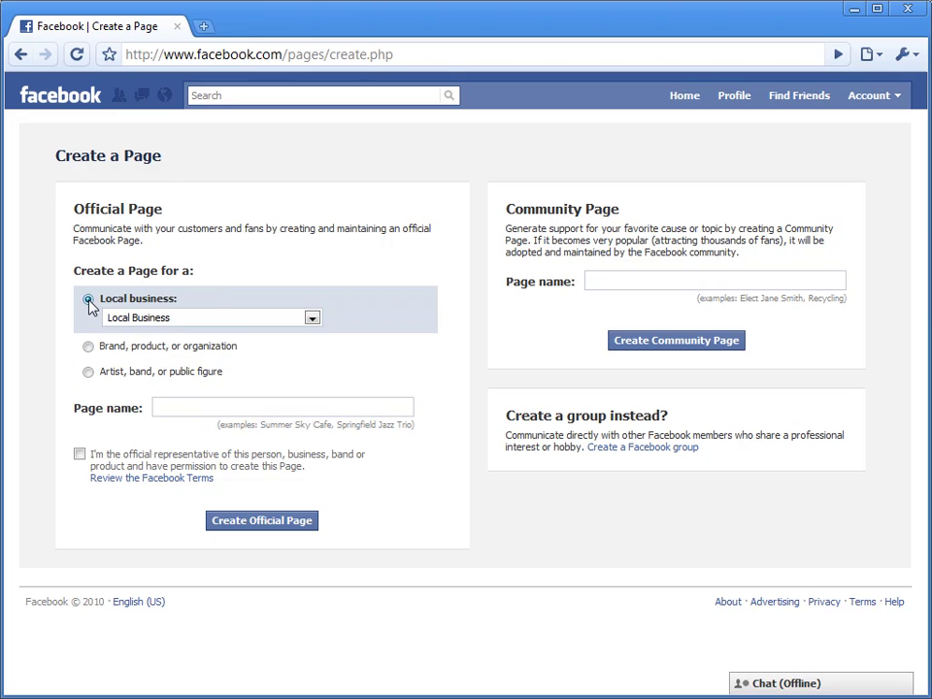
Step: Set the local business category to Restaurant
left_click(261, 324)
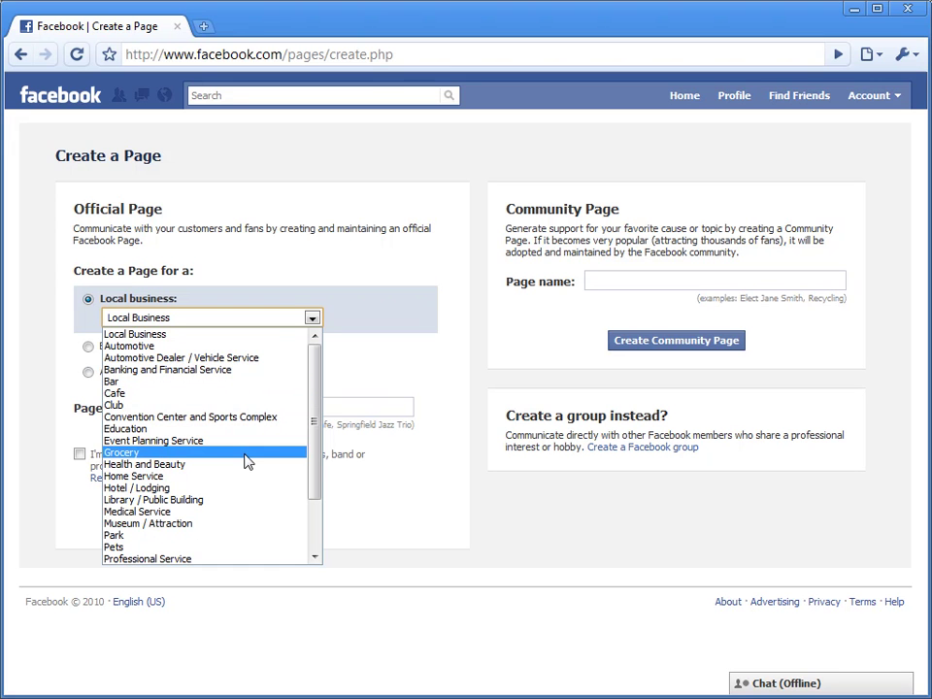
scroll(245, 460, "down", 2)
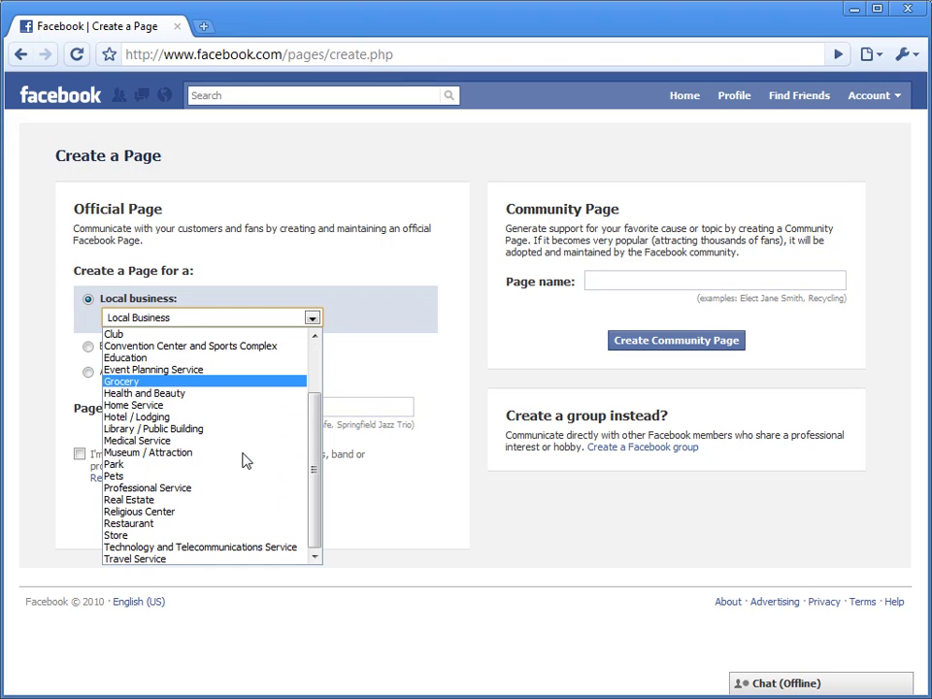
left_click(186, 523)
Step: Enter 'The Coolest Cafe Ever!' as the Page name, keeping Restaurant as the category
left_click(181, 408)
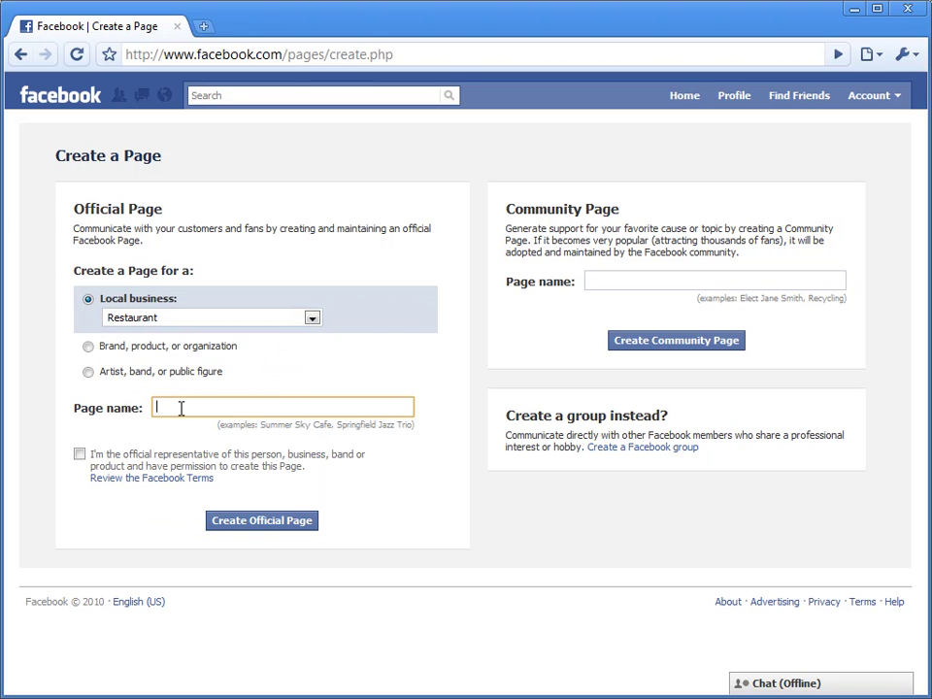
type("The Coolest Cafe Ever!")
left_click(244, 320)
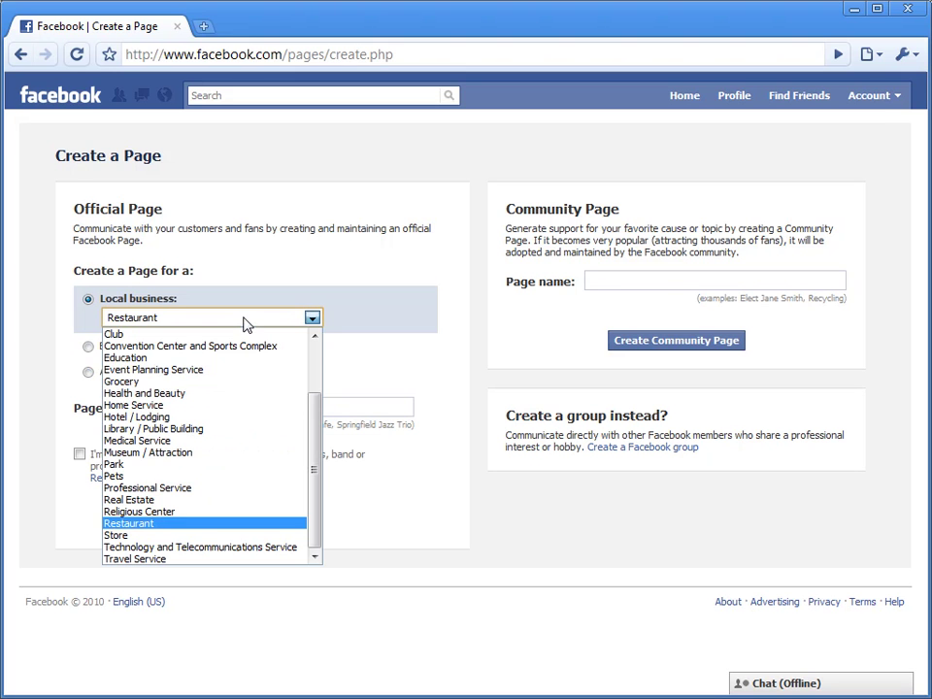
left_click(191, 525)
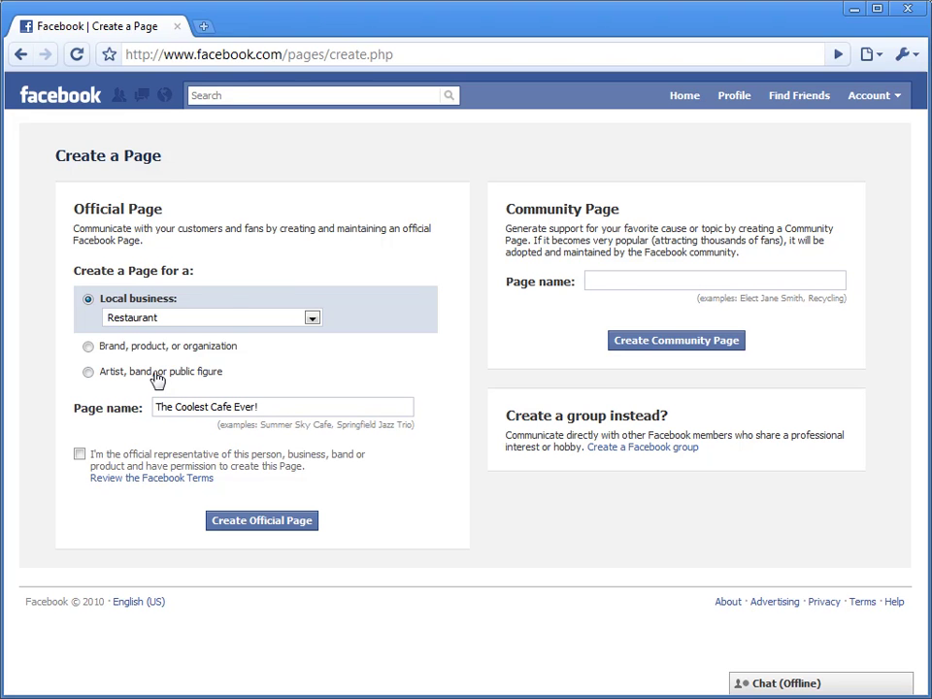
left_click_drag(158, 406, 297, 402)
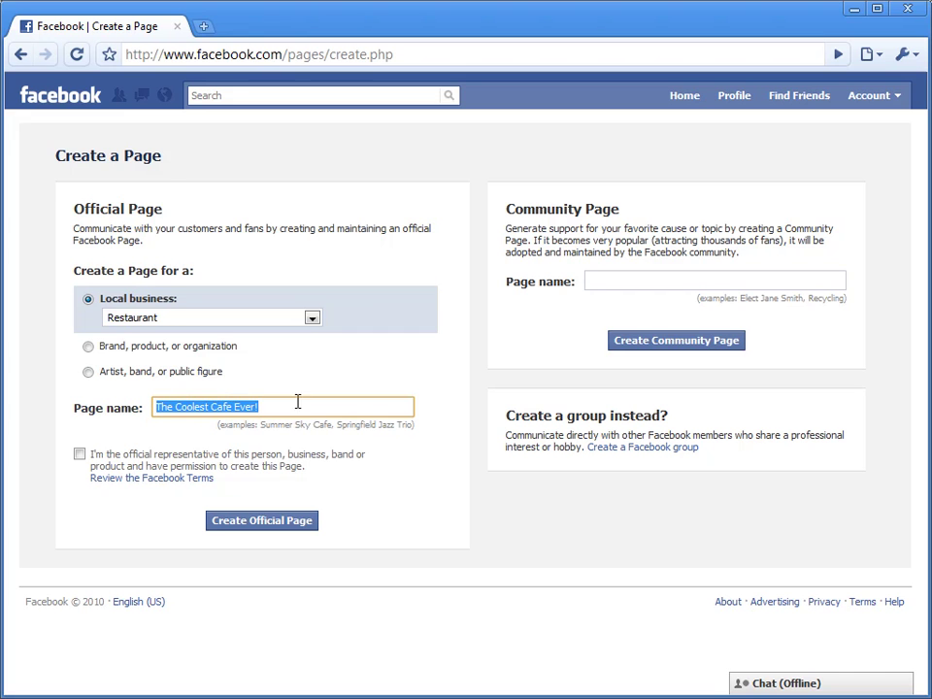
Step: Change the name to 'The Coolest Cafe Ever', tick the official representative box, and create the Page
left_click(288, 412)
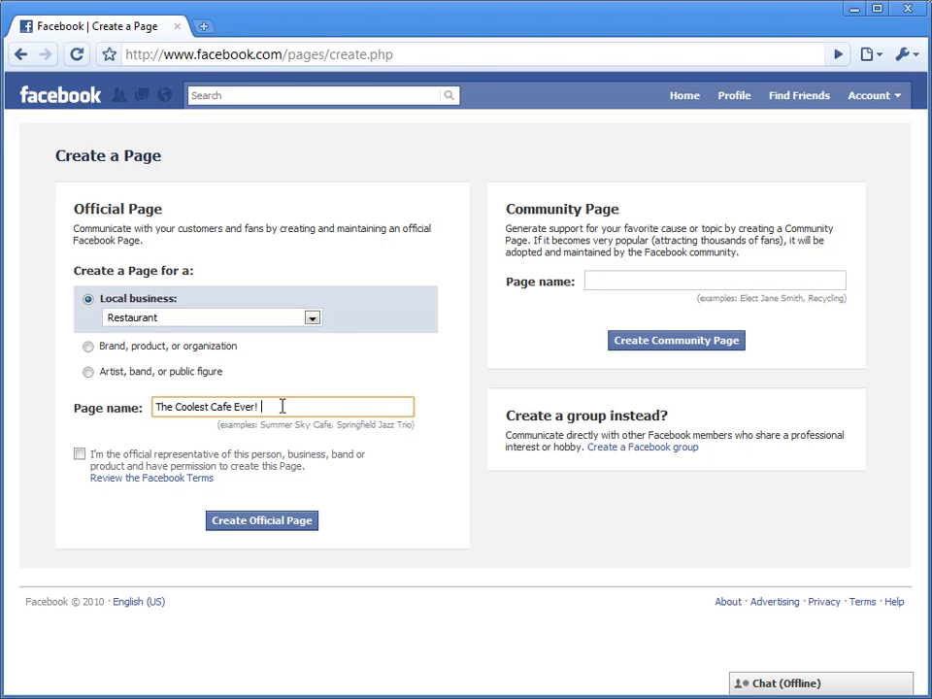
type("website.com")
key("BackSpace")
key("BackSpace")
key("BackSpace")
key("BackSpace")
key("BackSpace")
key("BackSpace")
key("BackSpace")
key("BackSpace")
key("BackSpace")
key("BackSpace")
key("BackSpace")
key("BackSpace")
left_click(79, 455)
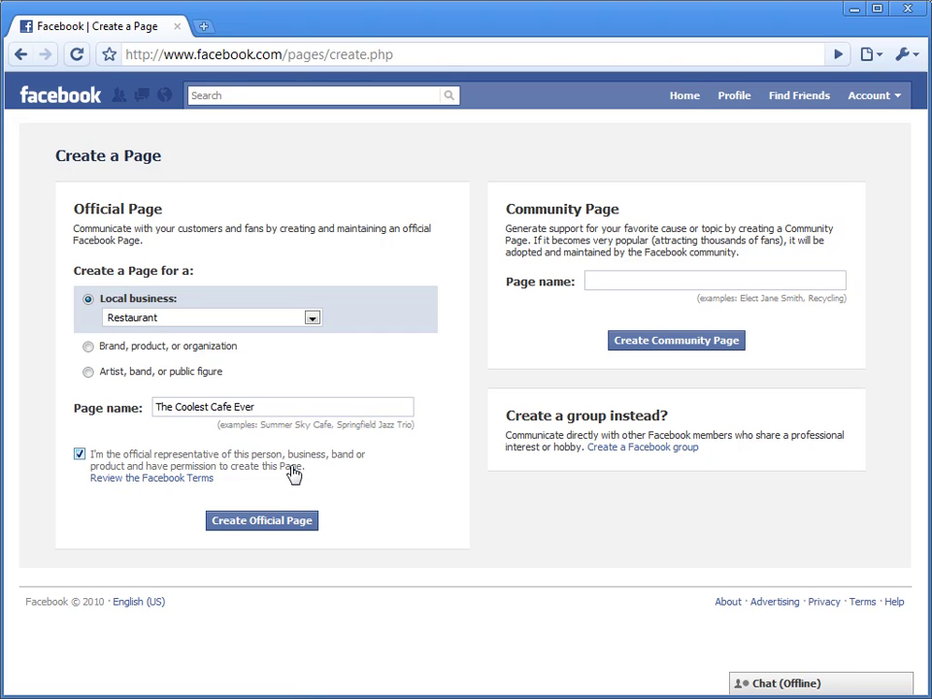
left_click(258, 528)
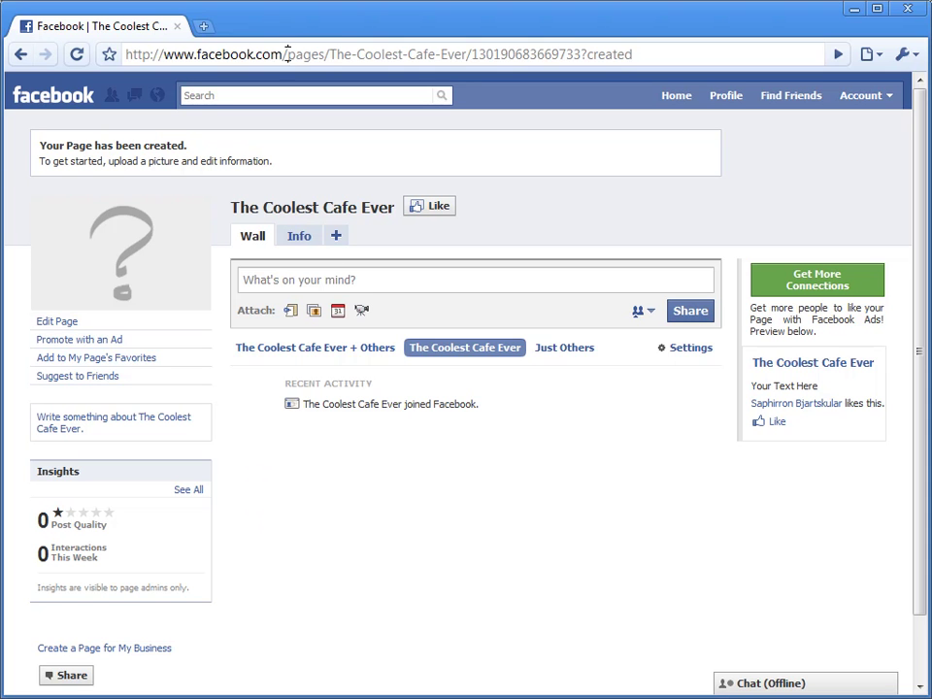
Step: Highlight the pages path and numeric ID in the new Page's URL, then show its Info section
left_click_drag(287, 55, 331, 55)
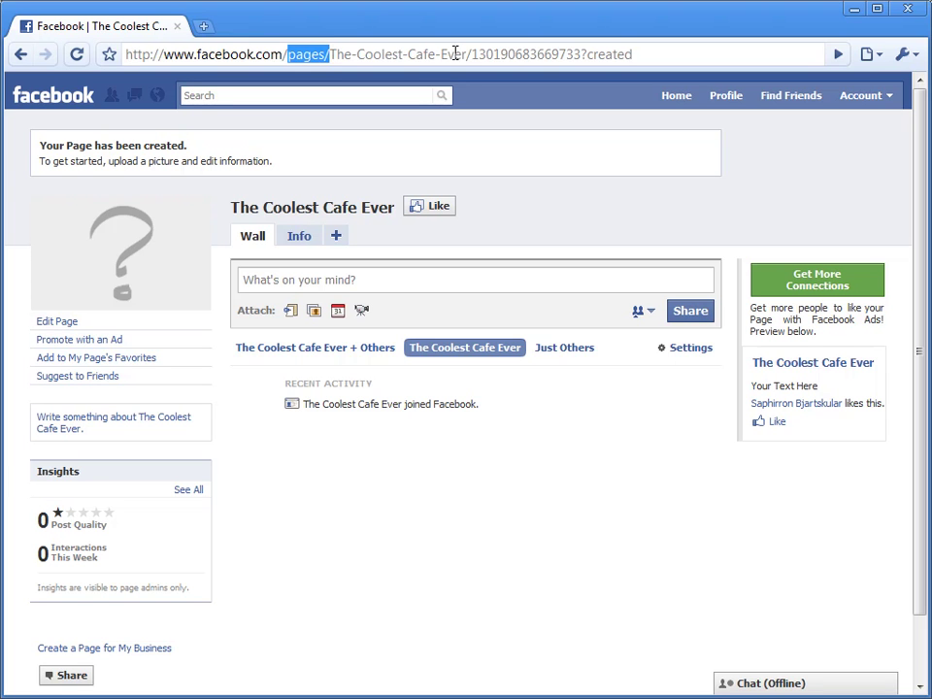
left_click_drag(472, 54, 580, 54)
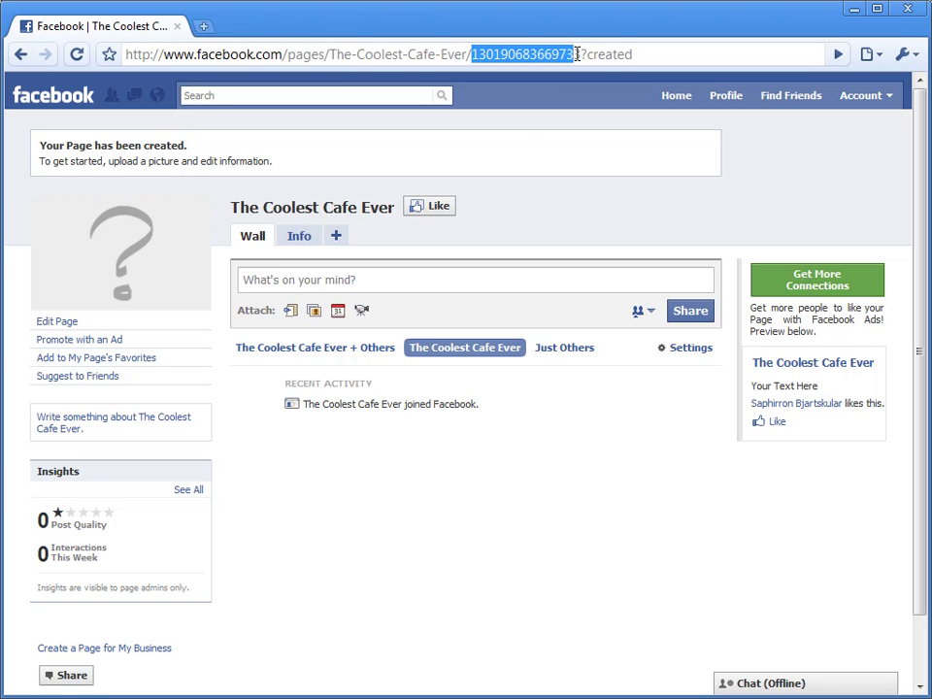
left_click(301, 464)
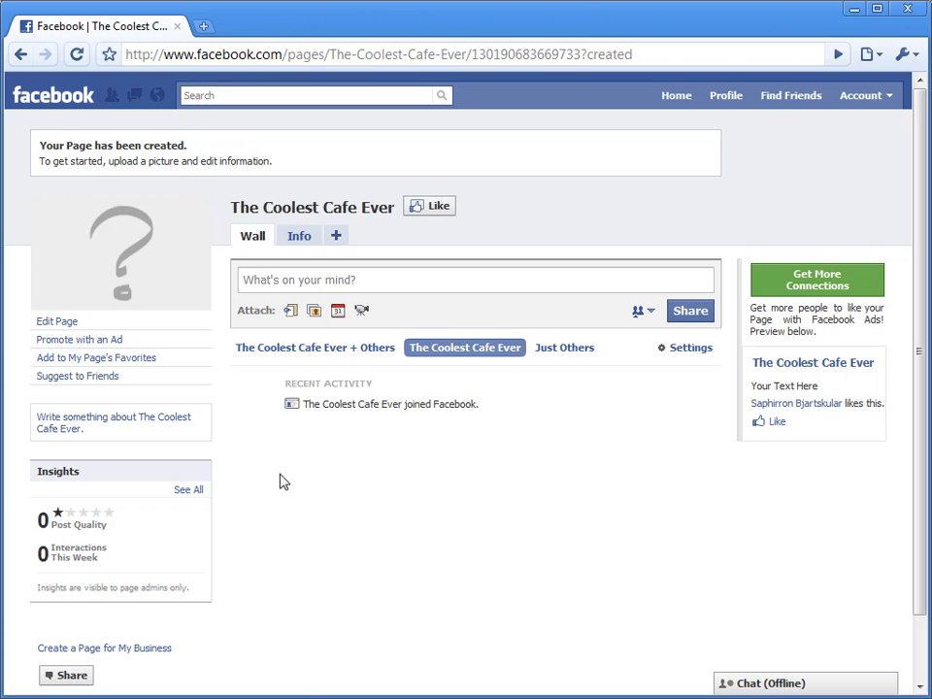
mouse_move(171, 282)
left_click(299, 236)
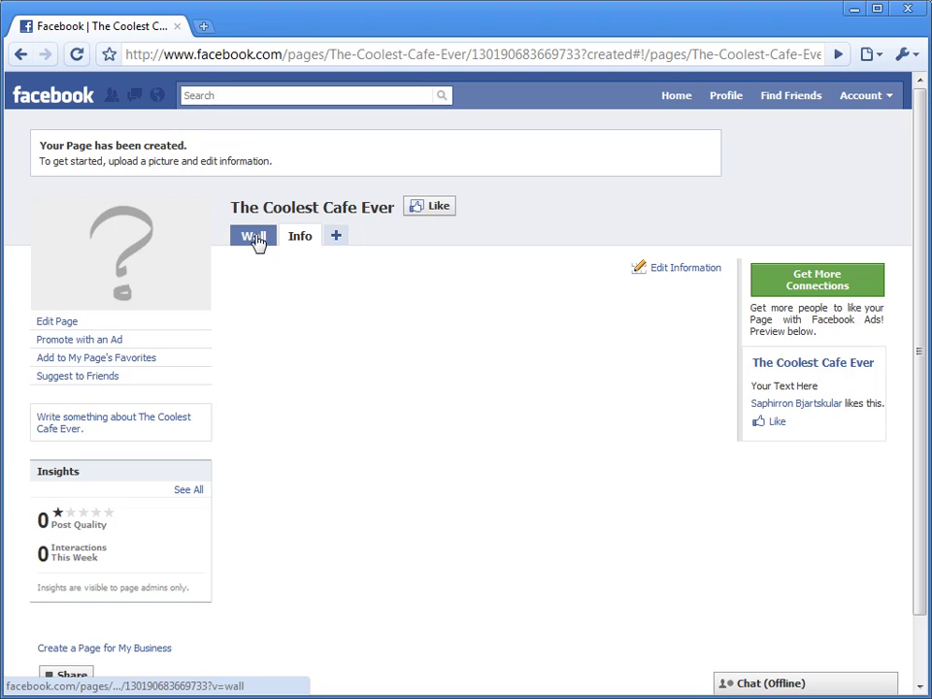
left_click(254, 237)
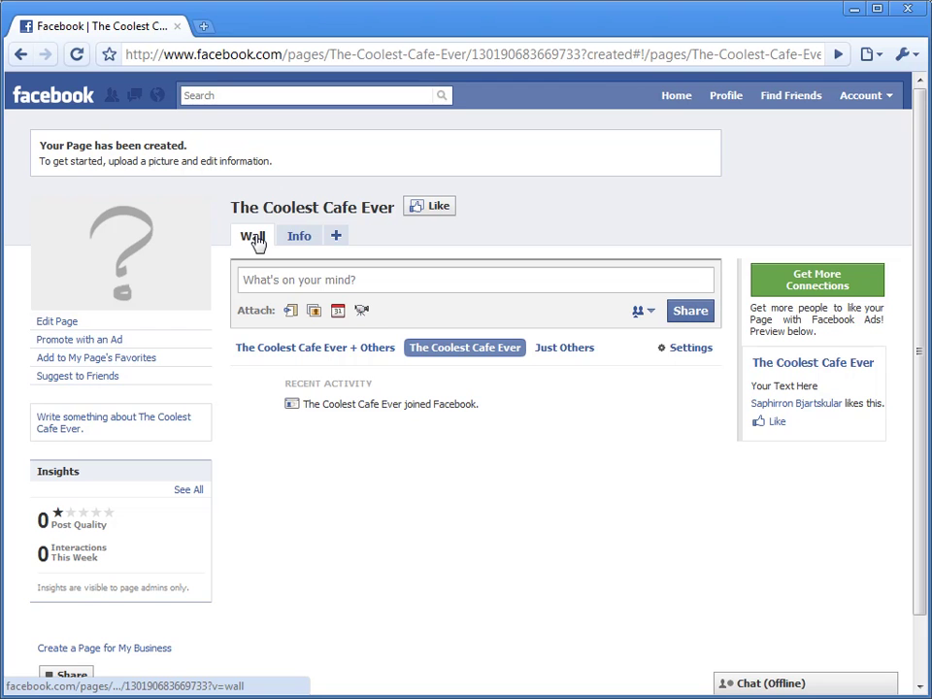